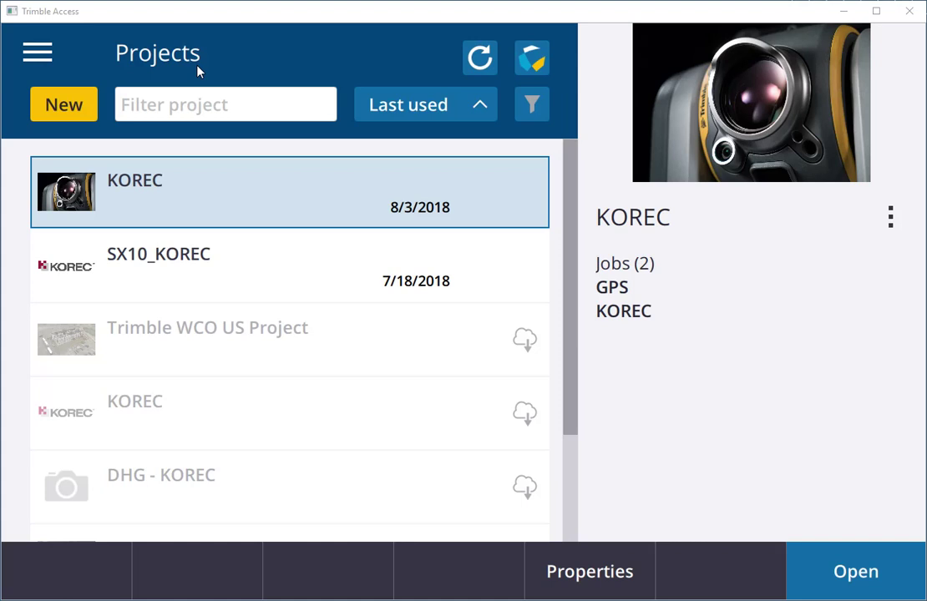
Step: Start a new project from the Projects screen to get a blank New project form
{"action": "left_click", "coordinate": [79, 109]}
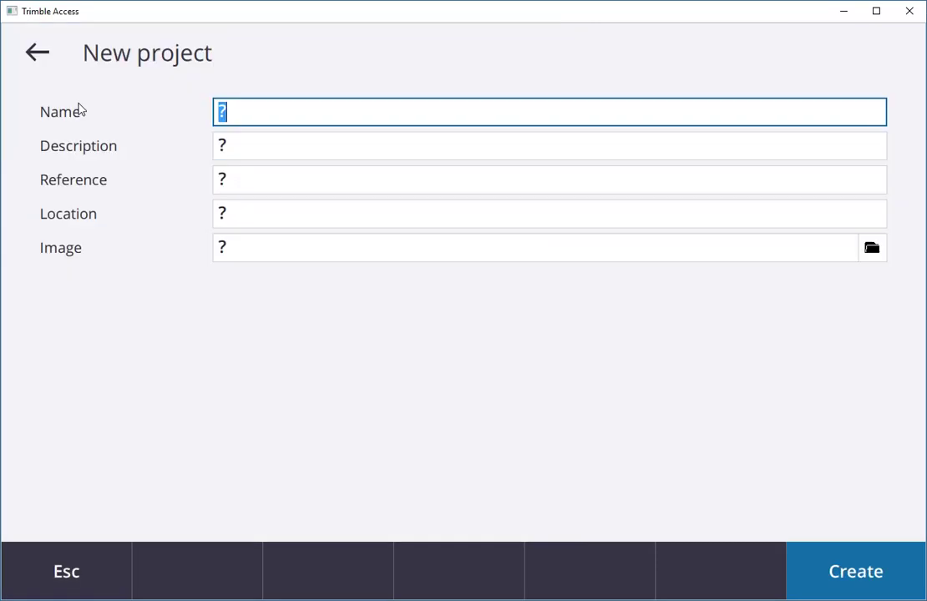
Step: Enter project name 'Ireland KOREC', description 'TA 2018', reference 'TA1' and location 'Ireland'
{"action": "key", "text": "BackSpace"}
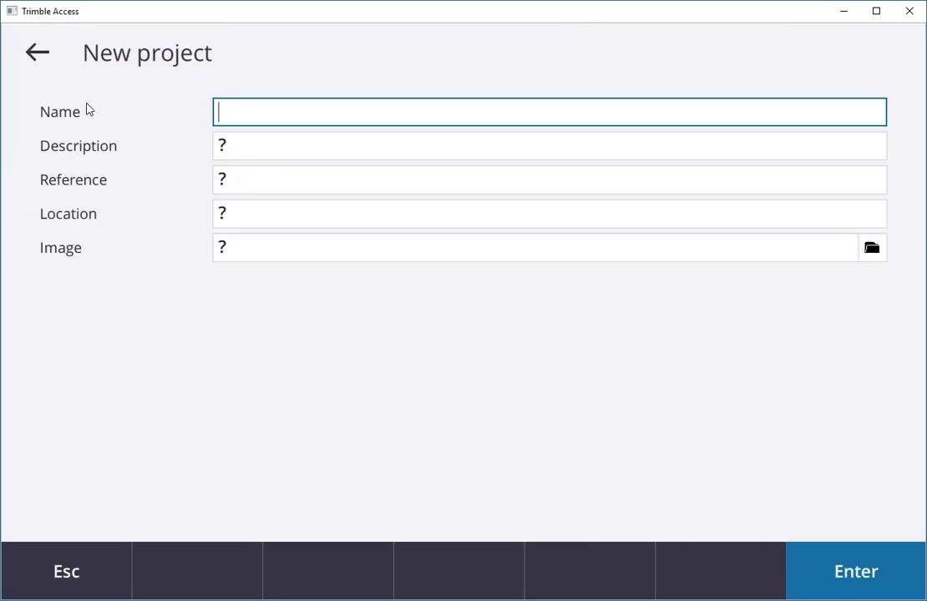
{"action": "type", "text": "Ireland KOREC"}
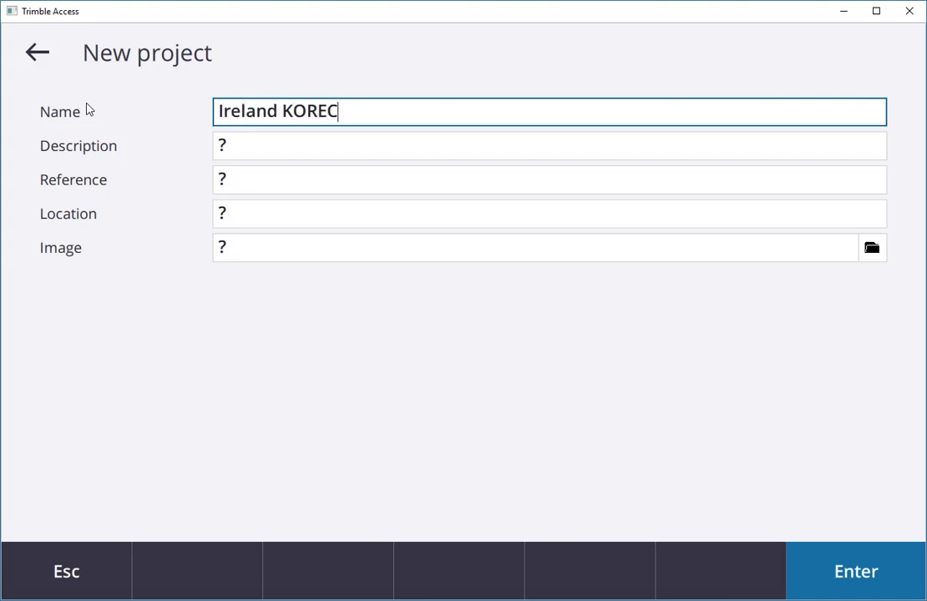
{"action": "left_click", "coordinate": [248, 147]}
{"action": "type", "text": "TA "}
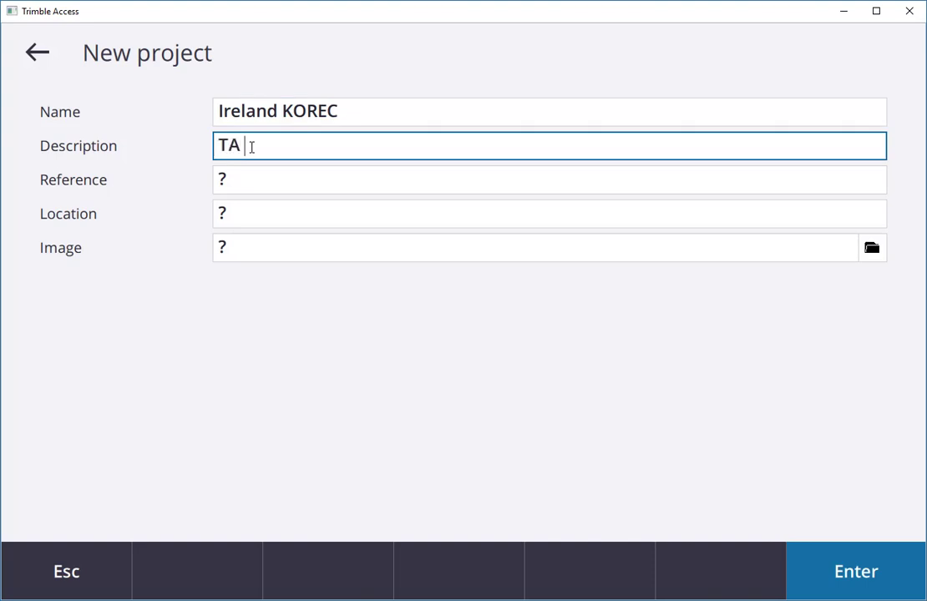
{"action": "type", "text": "2018"}
{"action": "left_click", "coordinate": [253, 185]}
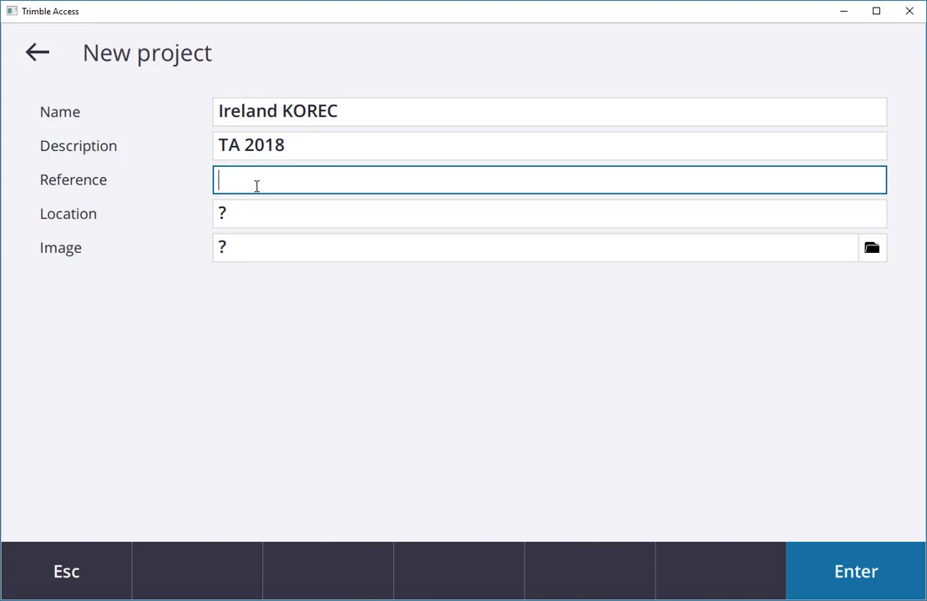
{"action": "type", "text": "TA1"}
{"action": "key", "text": "Tab"}
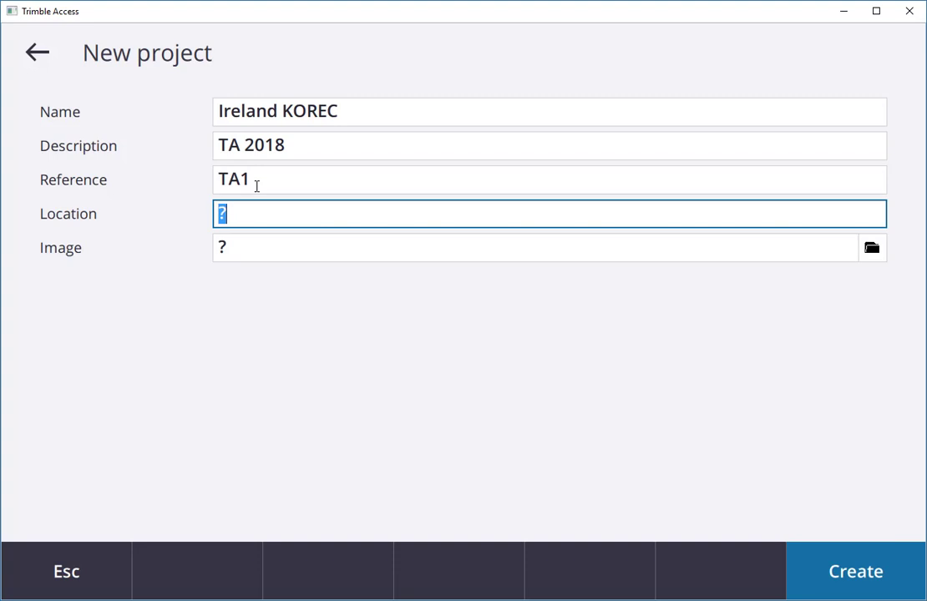
{"action": "type", "text": "Ireland"}
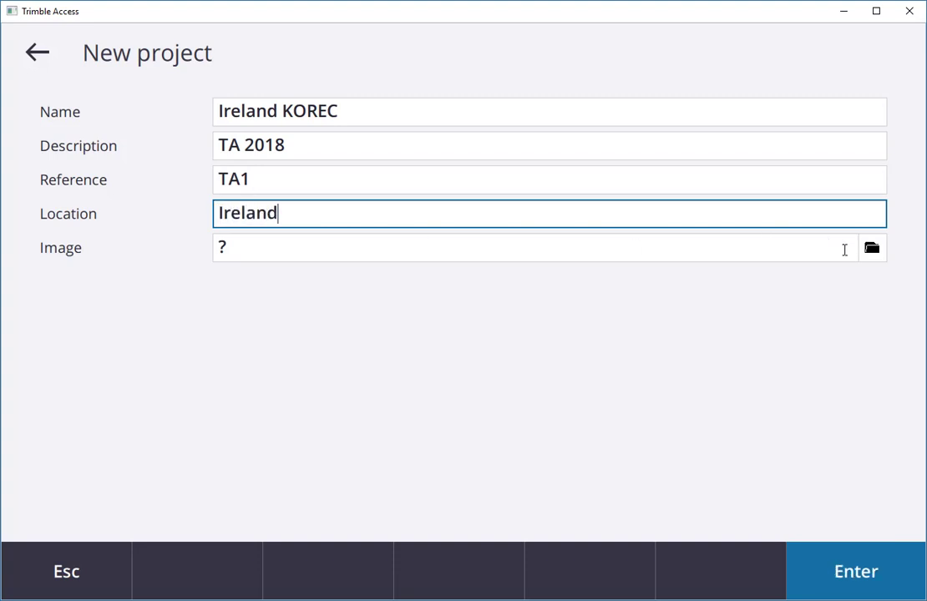
Step: Set the project image to Trimble-SX10.jpg from the KOREC folder and create the project
{"action": "left_click", "coordinate": [870, 252]}
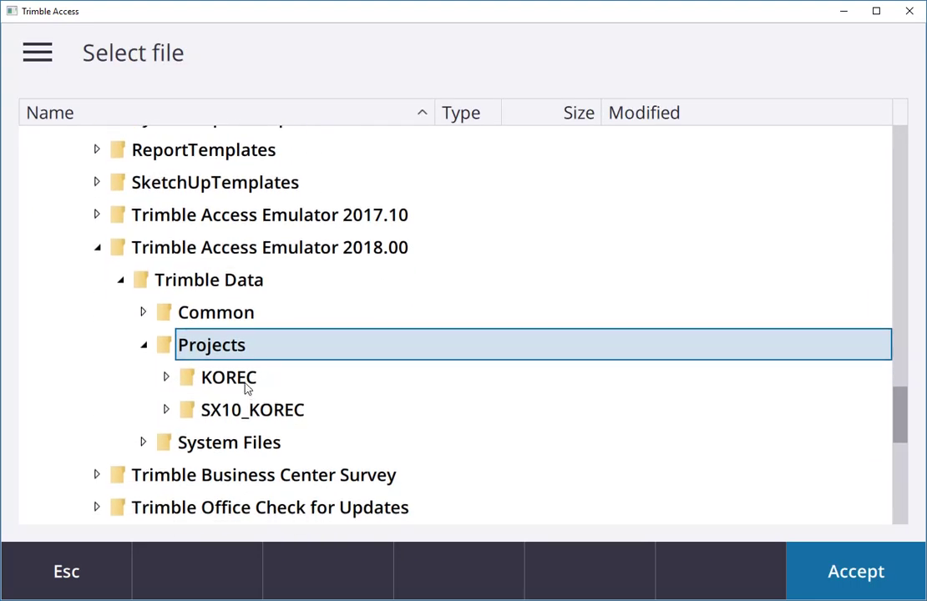
{"action": "left_click", "coordinate": [246, 385]}
{"action": "double_click", "coordinate": [242, 409]}
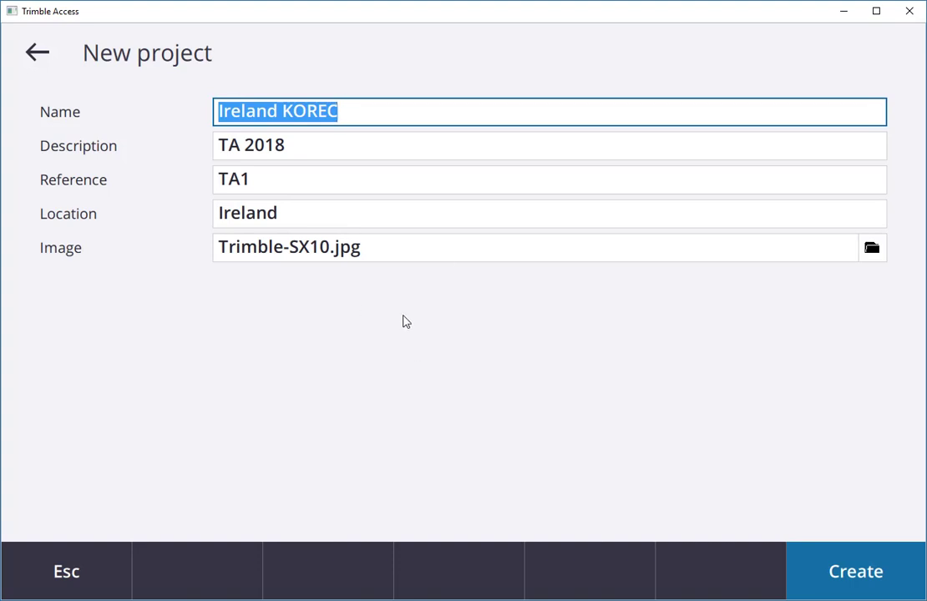
{"action": "left_click", "coordinate": [837, 561]}
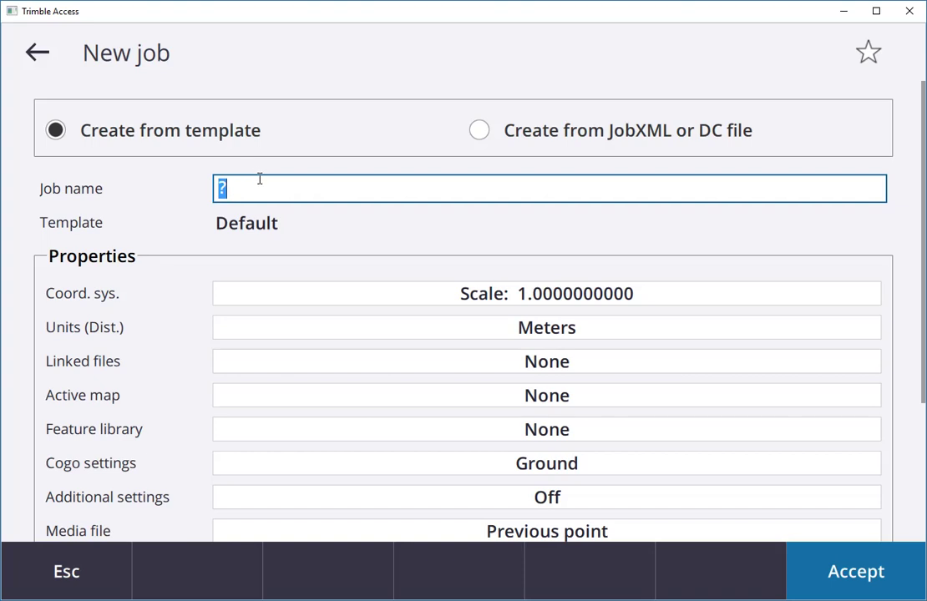
Step: Name the new job 'TA 2018 New UI' and create it with the Default template
{"action": "type", "text": "TA "}
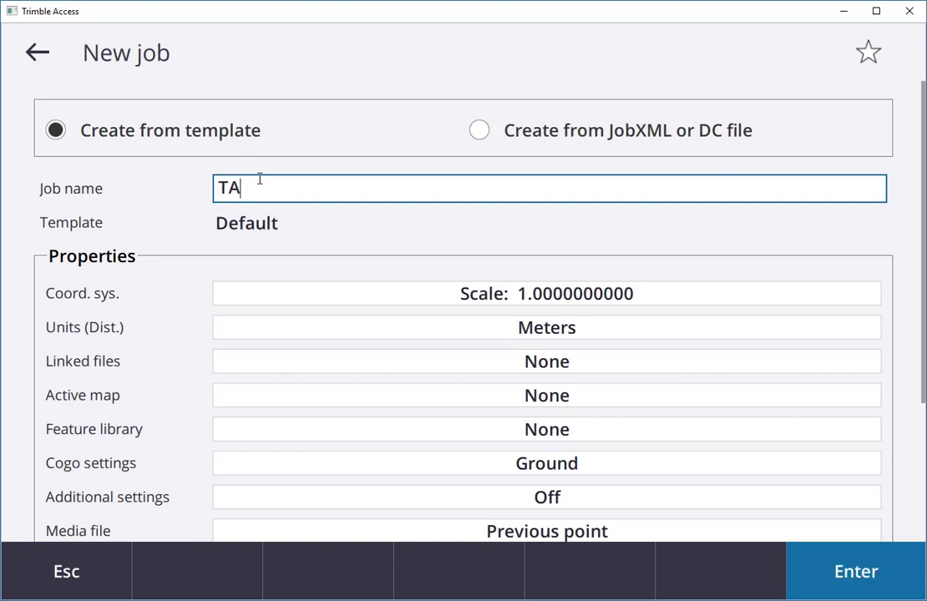
{"action": "type", "text": "2018 New UI"}
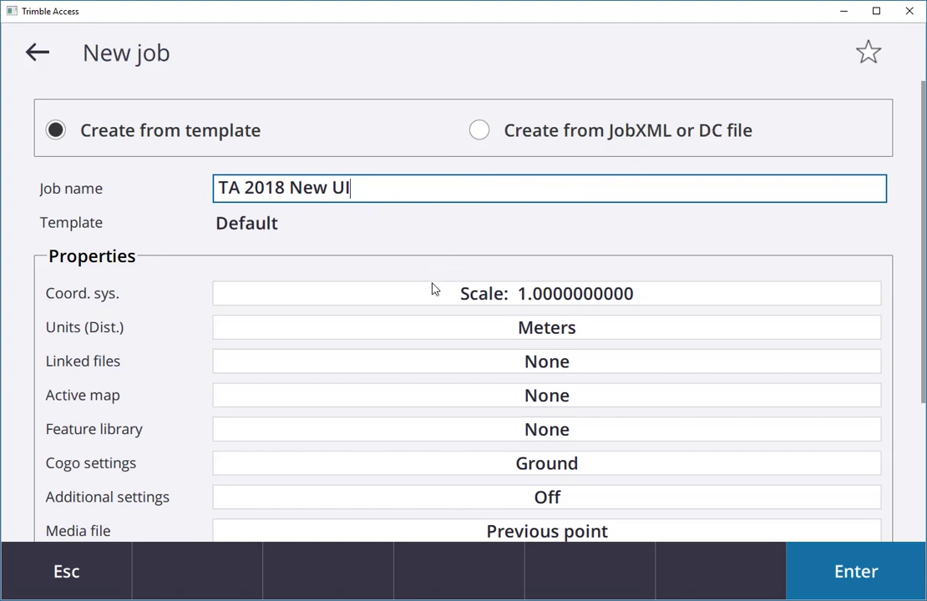
{"action": "scroll", "coordinate": [489, 379], "scroll_direction": "down", "scroll_amount": 3}
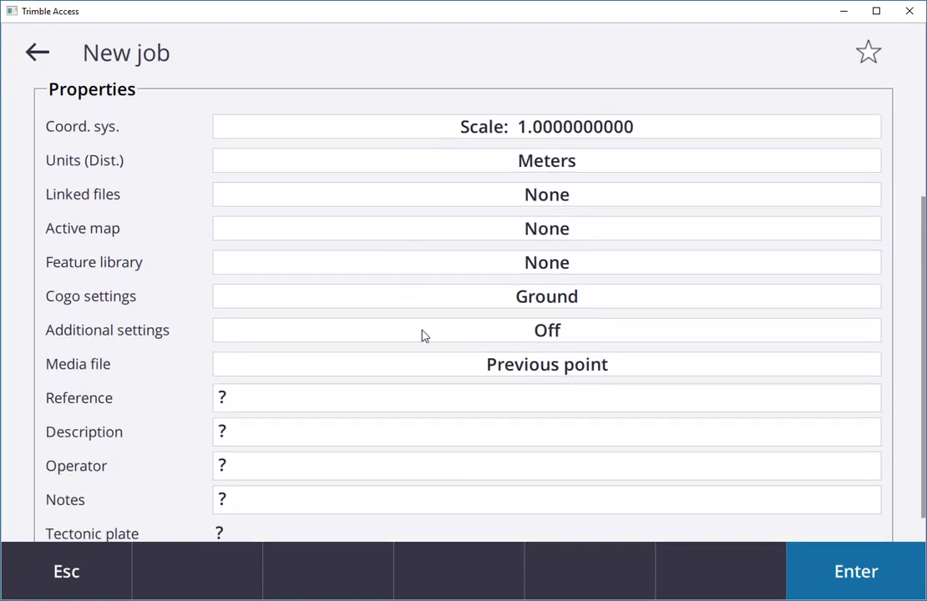
{"action": "scroll", "coordinate": [386, 209], "scroll_direction": "down", "scroll_amount": 1}
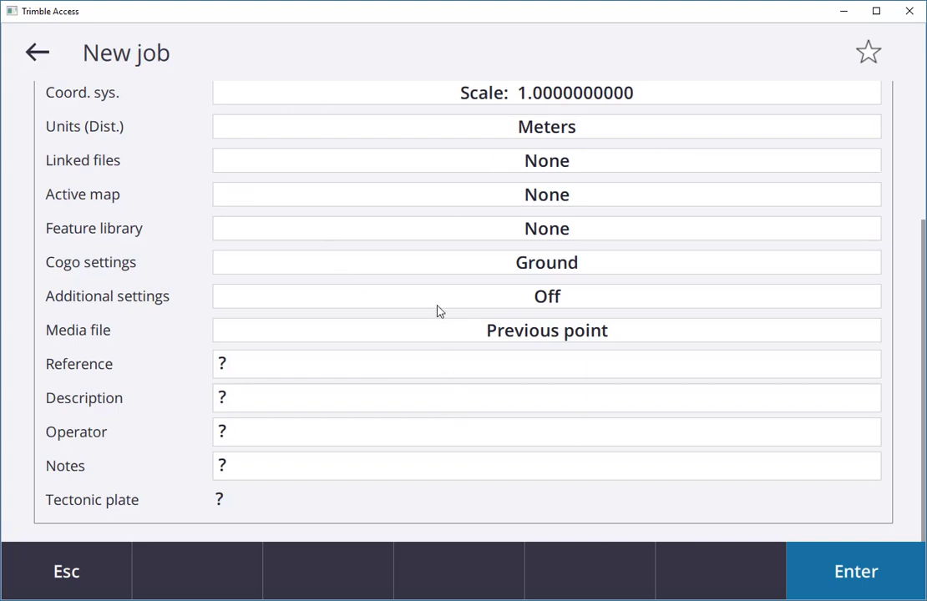
{"action": "left_click", "coordinate": [868, 575]}
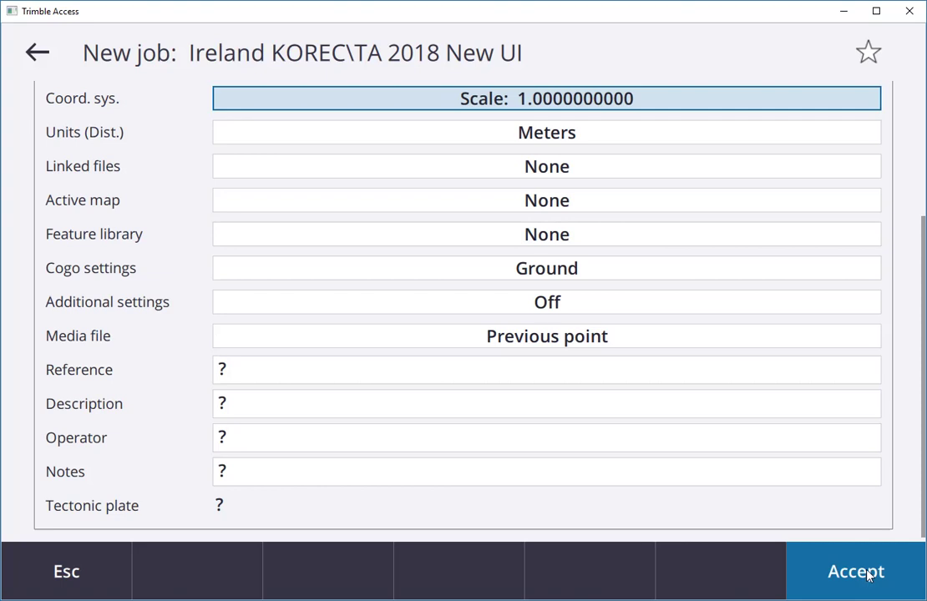
{"action": "left_click", "coordinate": [868, 574]}
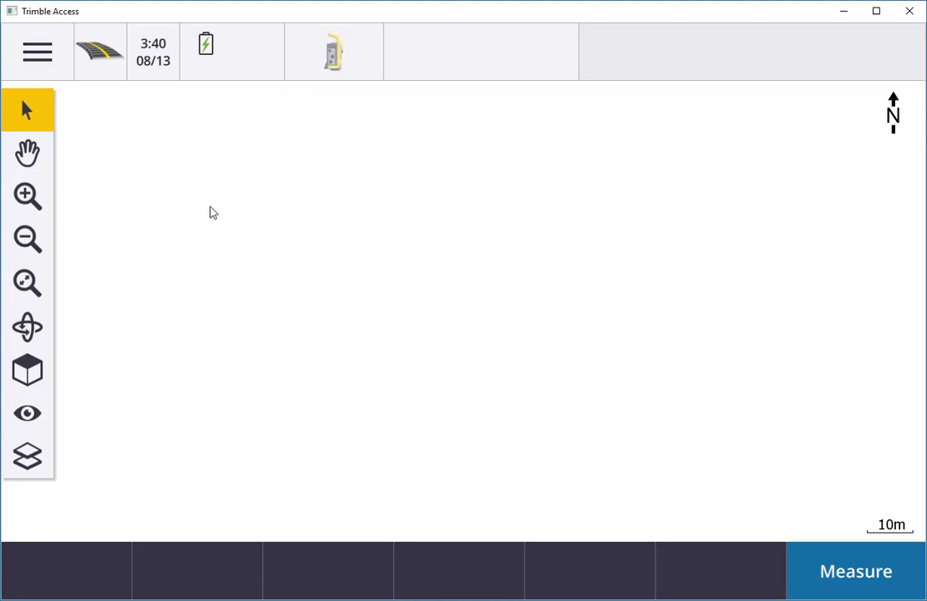
Step: Return to the Projects list through the project name in the navigation menu
{"action": "left_click", "coordinate": [43, 59]}
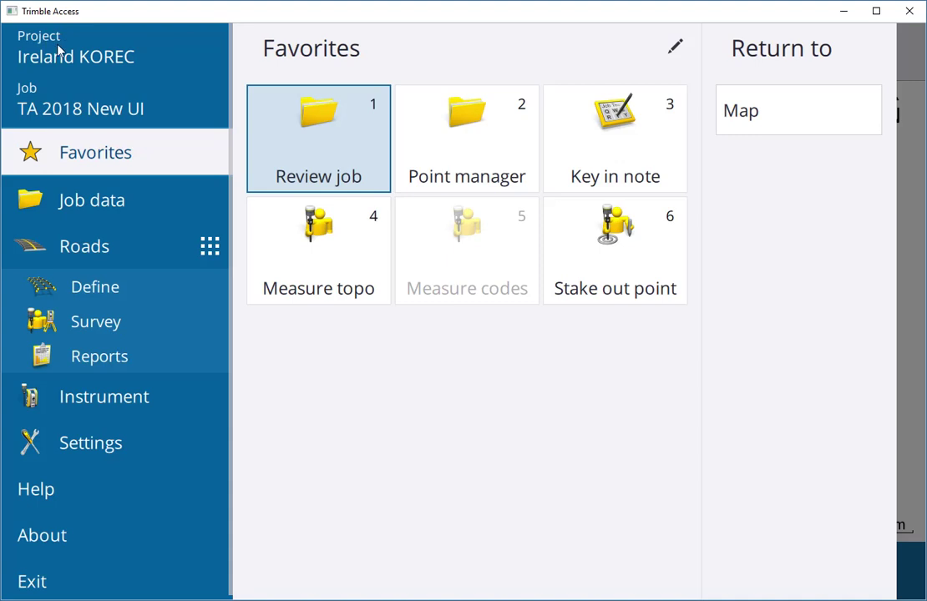
{"action": "left_click", "coordinate": [73, 56]}
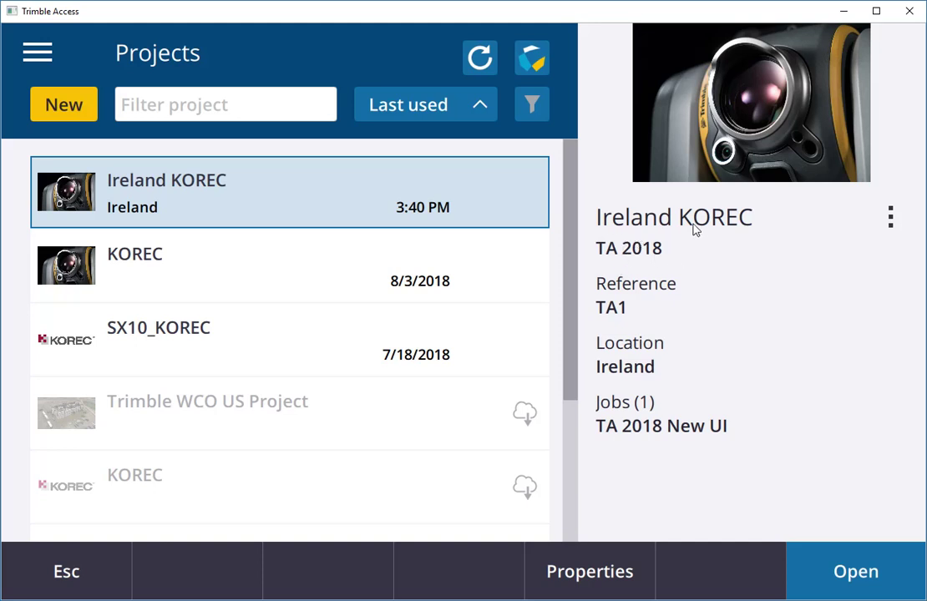
{"action": "left_click", "coordinate": [891, 218]}
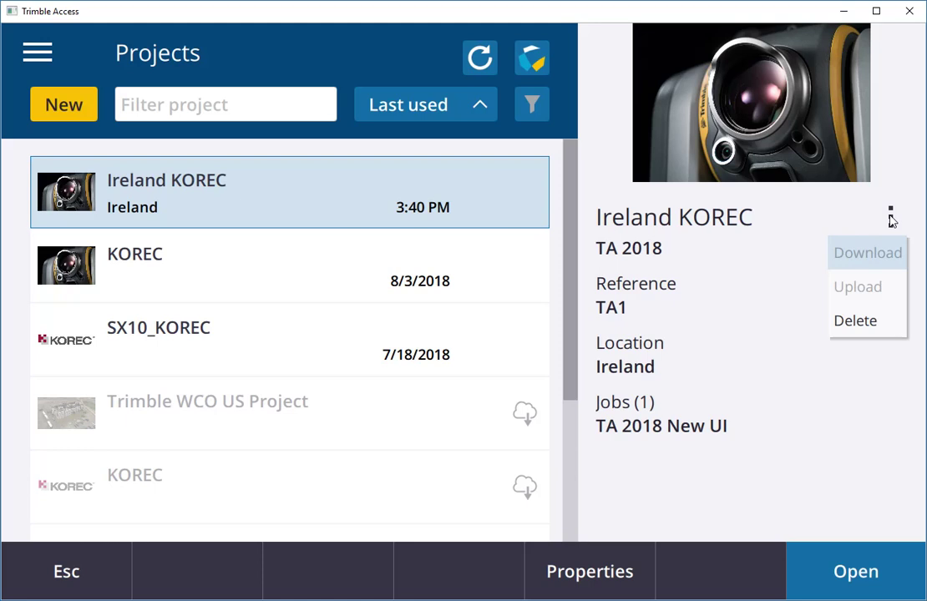
{"action": "left_click", "coordinate": [891, 218]}
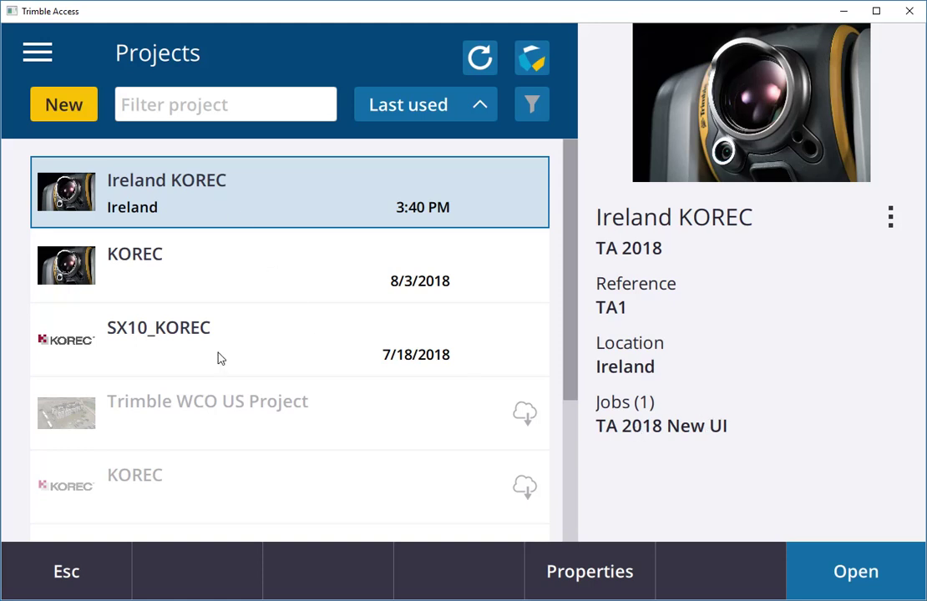
{"action": "scroll", "coordinate": [219, 359], "scroll_direction": "down", "scroll_amount": 1}
{"action": "scroll", "coordinate": [219, 358], "scroll_direction": "up", "scroll_amount": 1}
{"action": "left_click", "coordinate": [590, 572]}
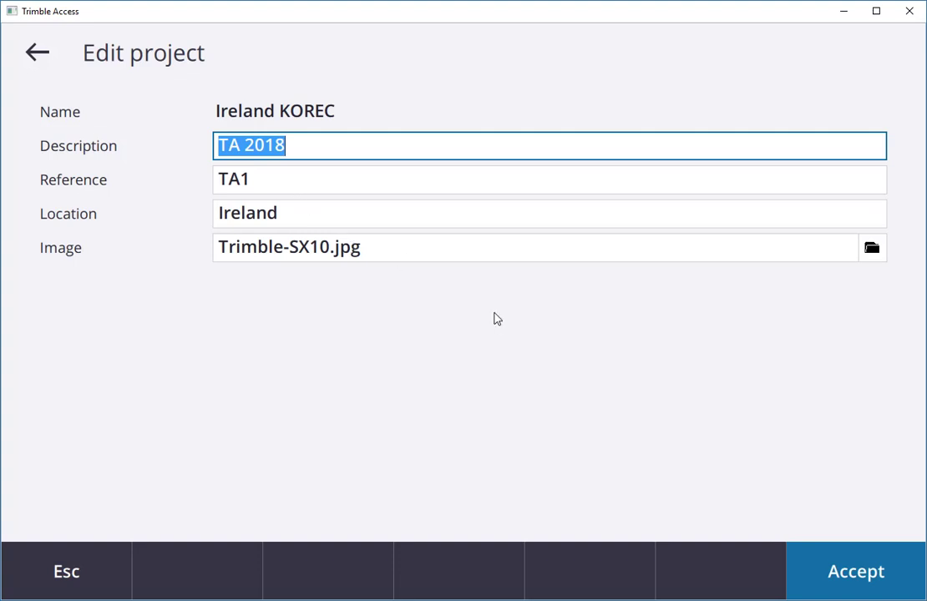
{"action": "left_click", "coordinate": [847, 561]}
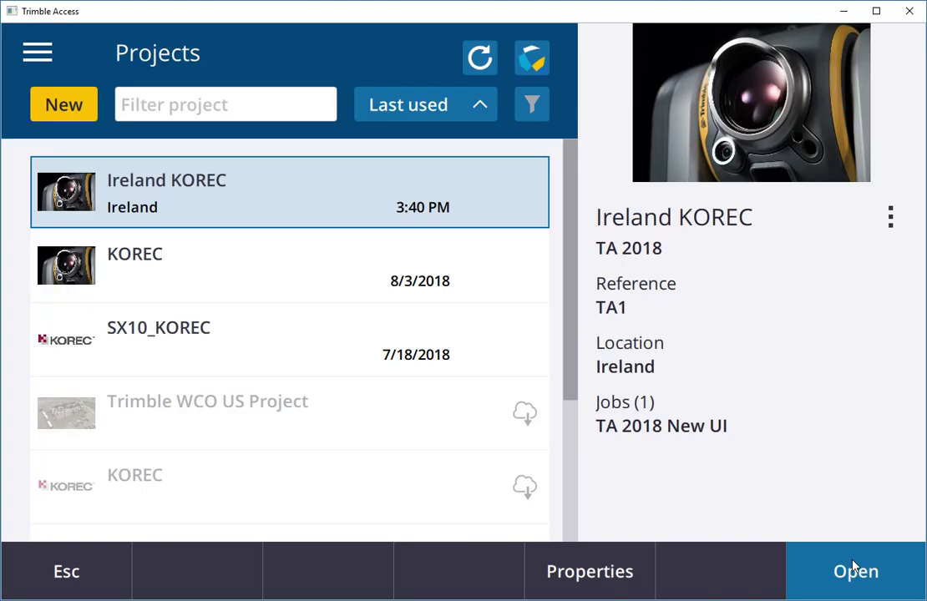
{"action": "left_click", "coordinate": [853, 568]}
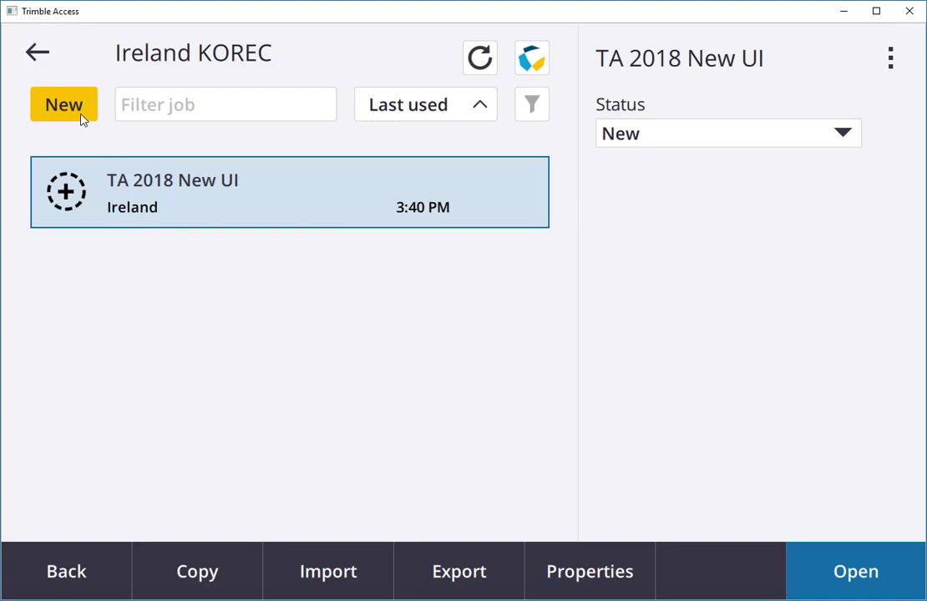
Step: Check the job sort and status options, keep status New, and open TA 2018 New UI
{"action": "left_click", "coordinate": [421, 113]}
{"action": "left_click", "coordinate": [421, 114]}
{"action": "left_click", "coordinate": [662, 139]}
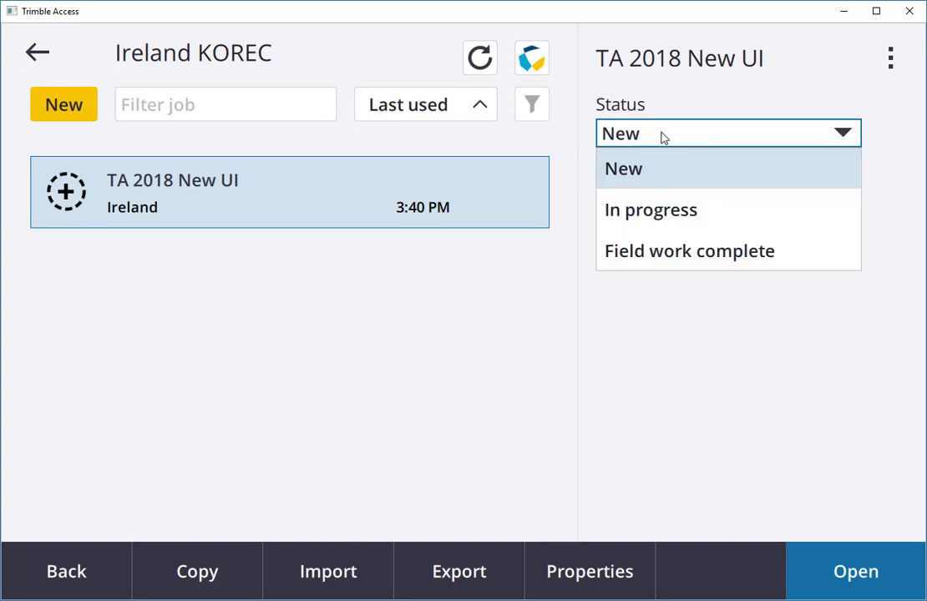
{"action": "left_click", "coordinate": [662, 138]}
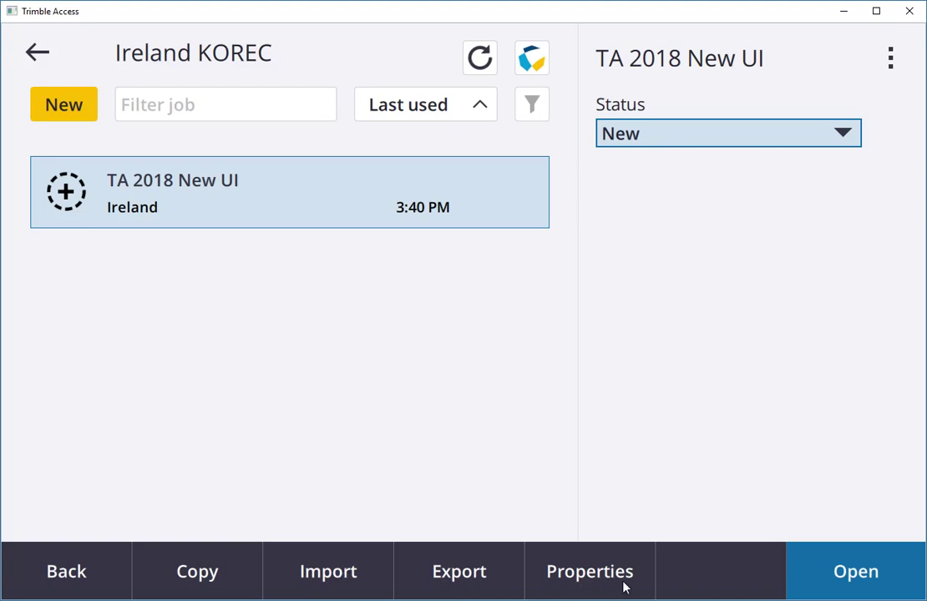
{"action": "left_click", "coordinate": [836, 589]}
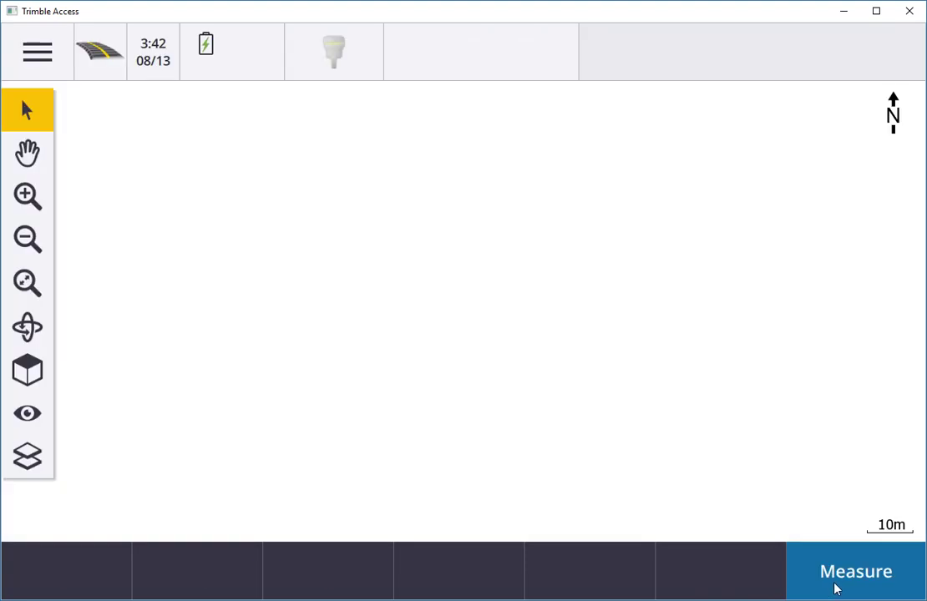
Step: Switch to the General Survey application and view the instrument auto-connect options
{"action": "left_click", "coordinate": [50, 51]}
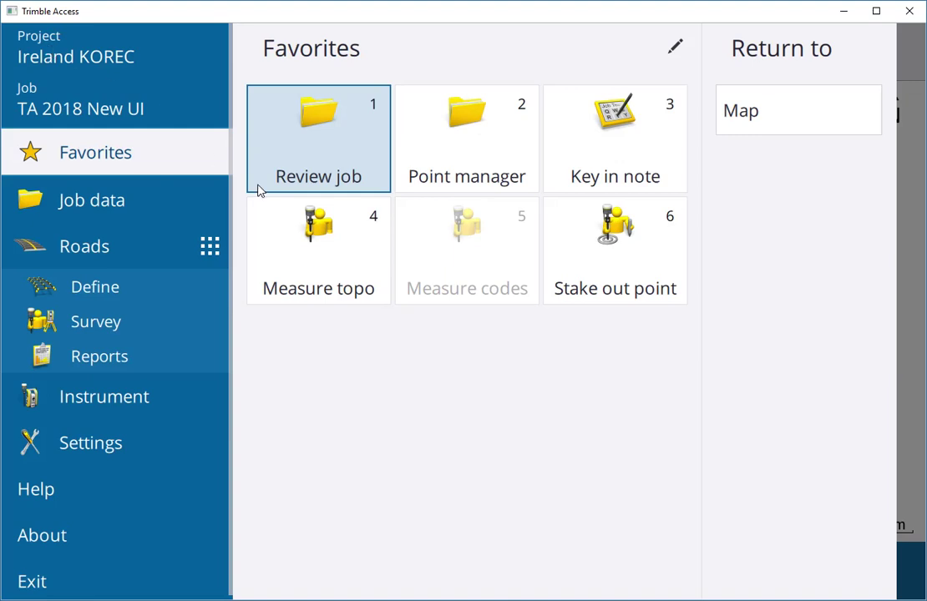
{"action": "left_click", "coordinate": [90, 205]}
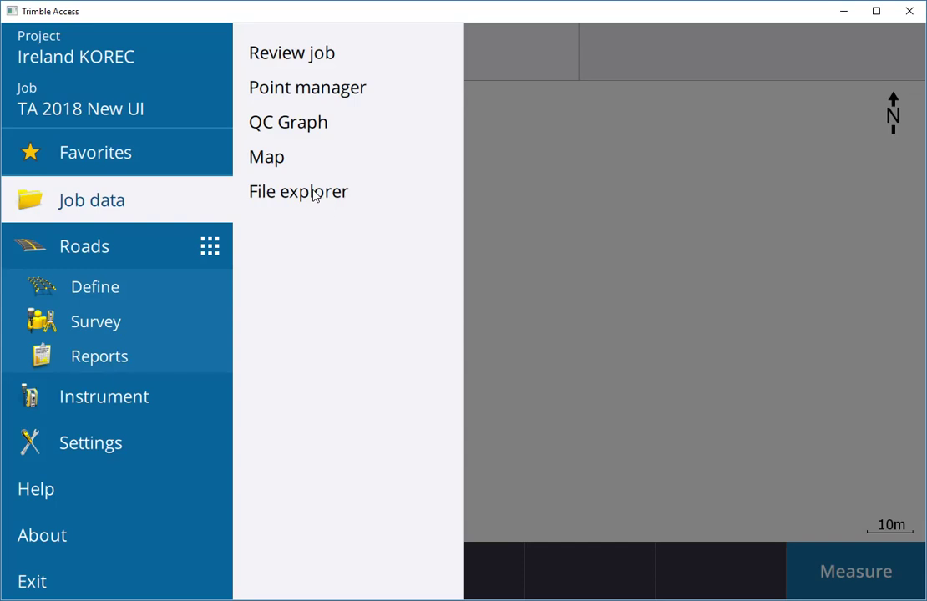
{"action": "left_click", "coordinate": [91, 250]}
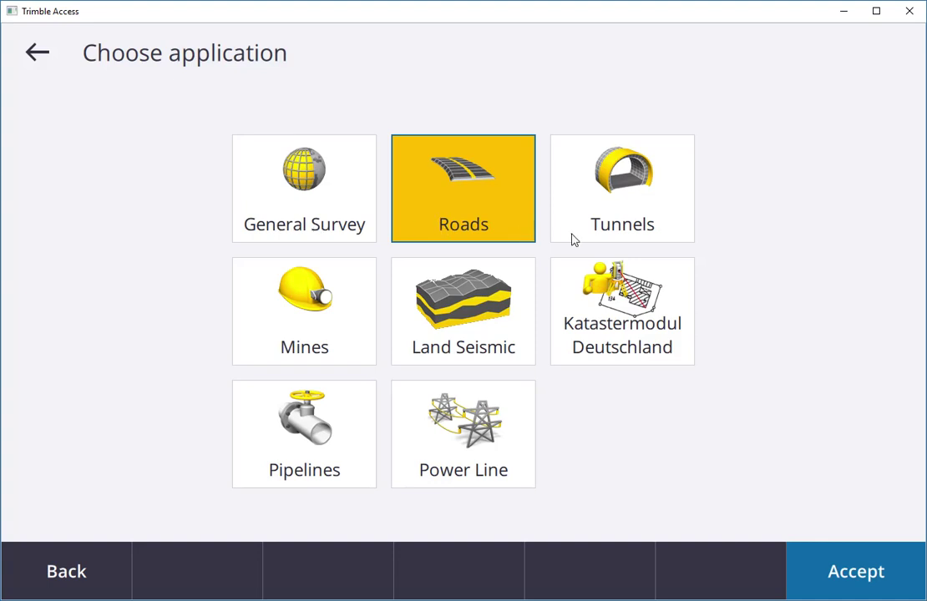
{"action": "double_click", "coordinate": [299, 203]}
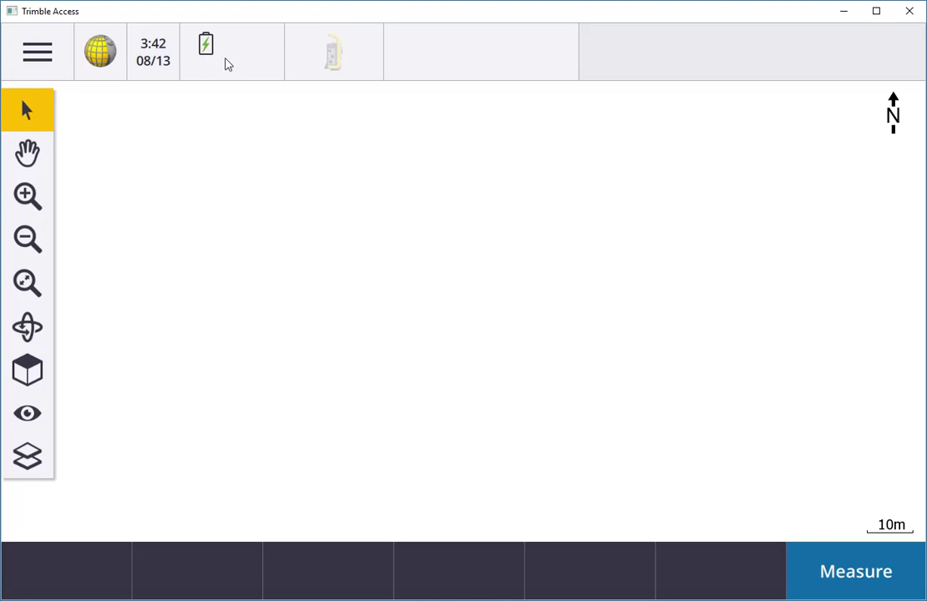
{"action": "left_click", "coordinate": [322, 53]}
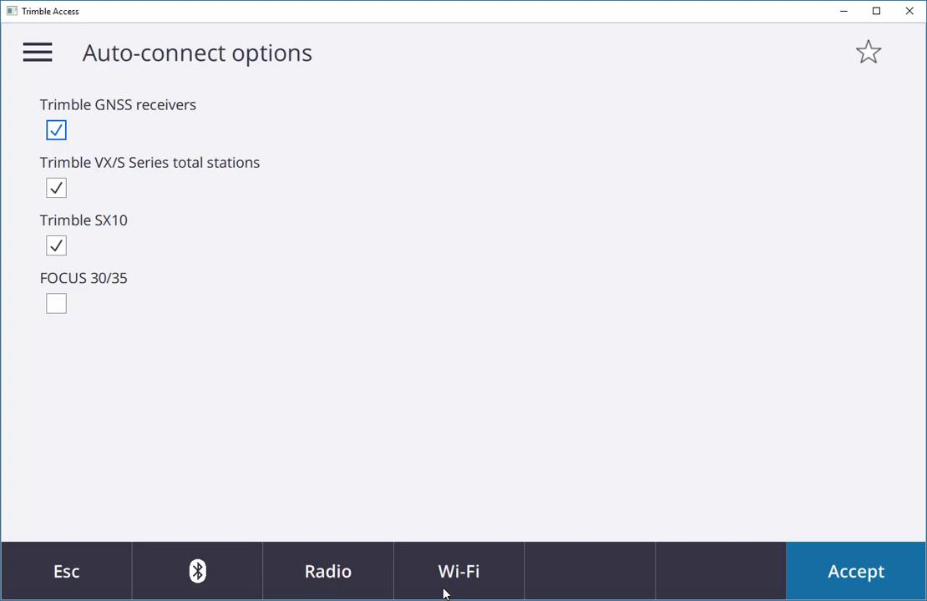
{"action": "left_click", "coordinate": [56, 558]}
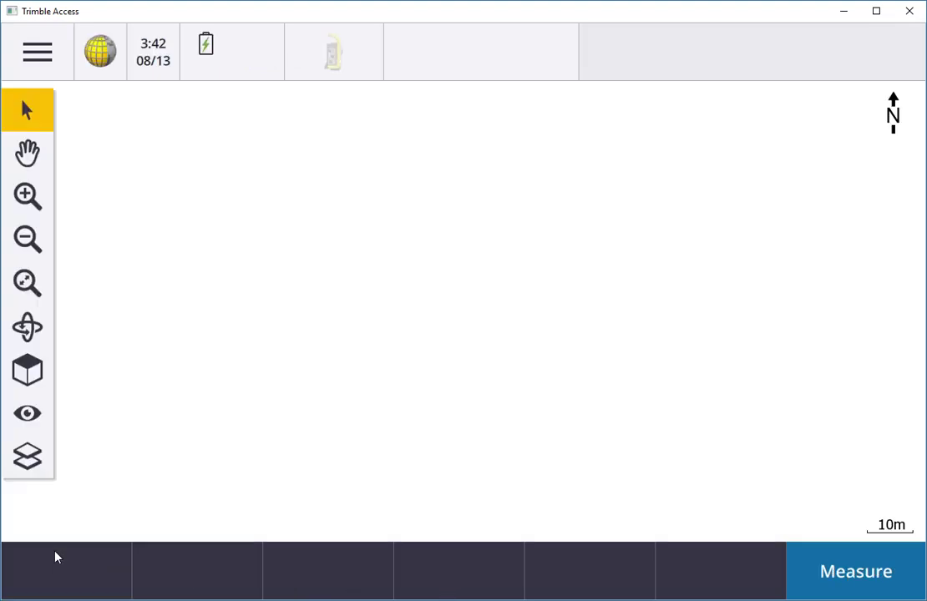
{"action": "left_click", "coordinate": [37, 60]}
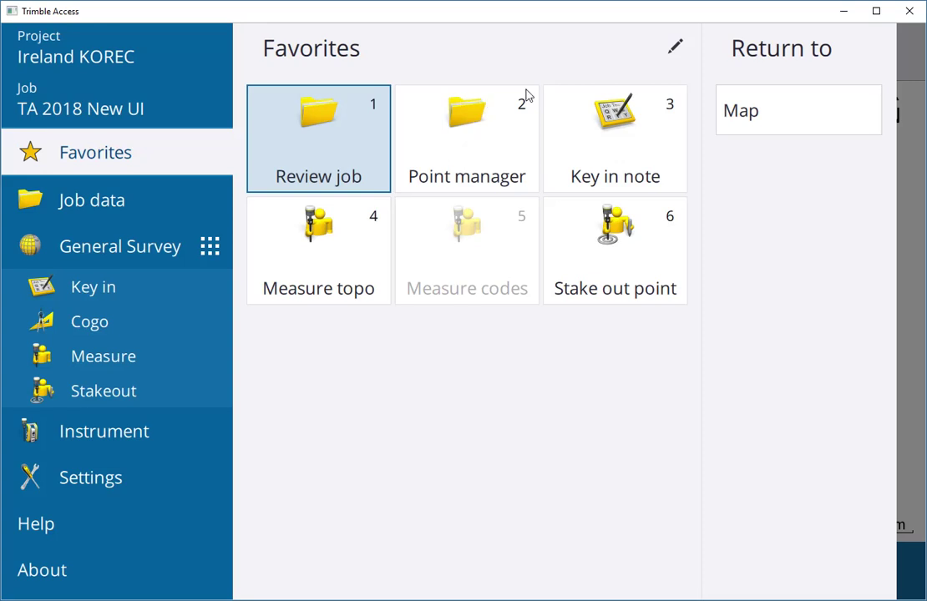
{"action": "left_click", "coordinate": [675, 48]}
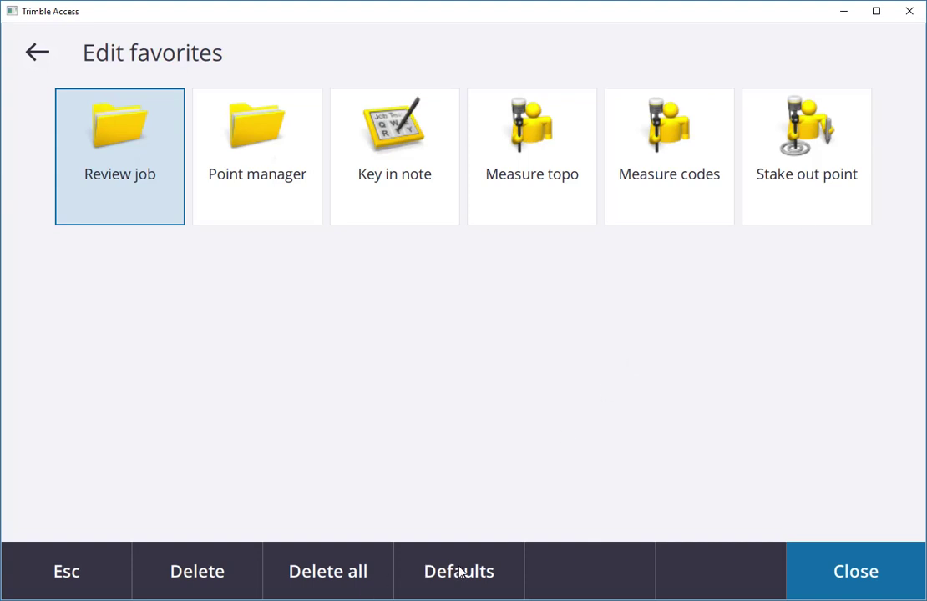
{"action": "left_click", "coordinate": [40, 55]}
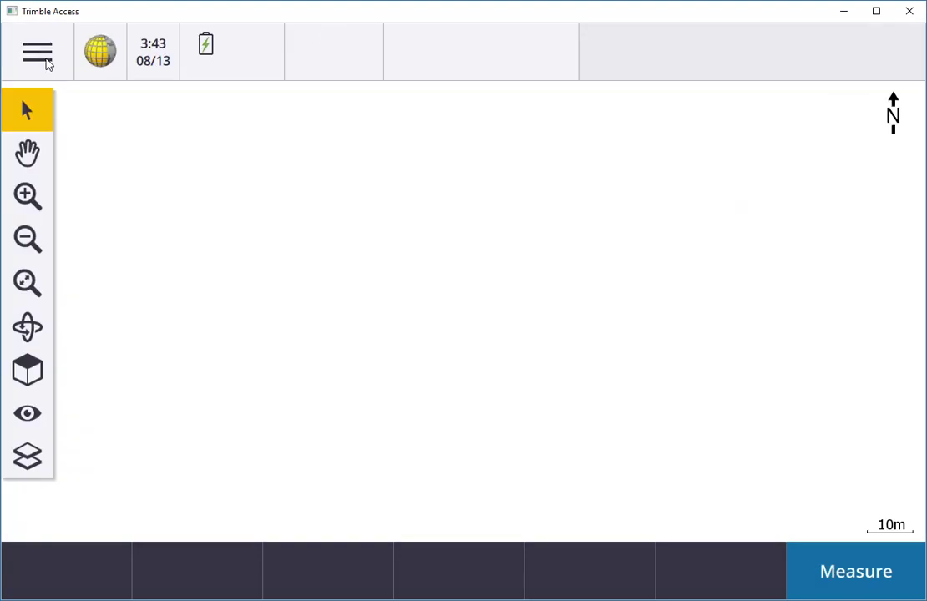
{"action": "left_click", "coordinate": [37, 53]}
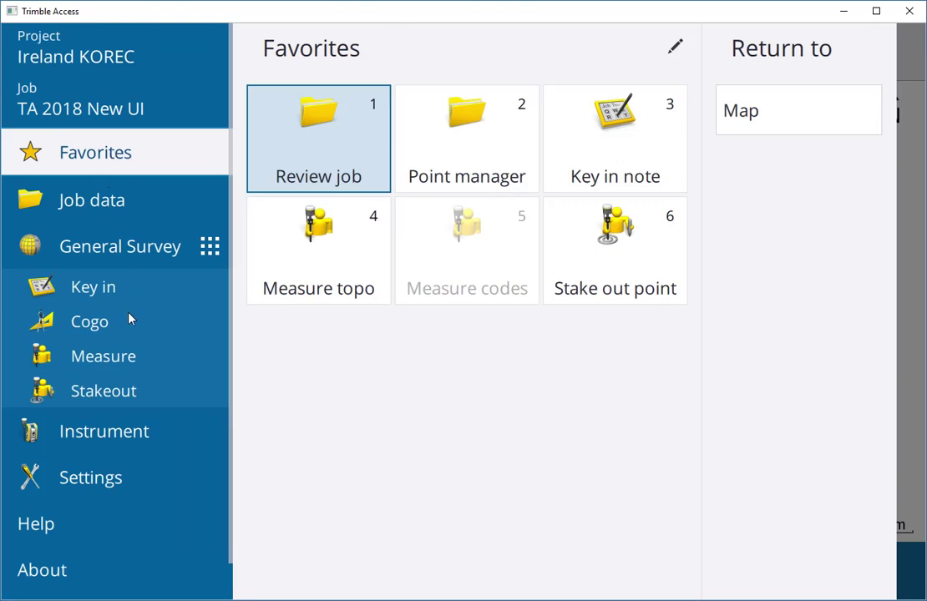
Step: Add Start survey from the GNSS functions to Favorites and return to the map
{"action": "left_click", "coordinate": [133, 438]}
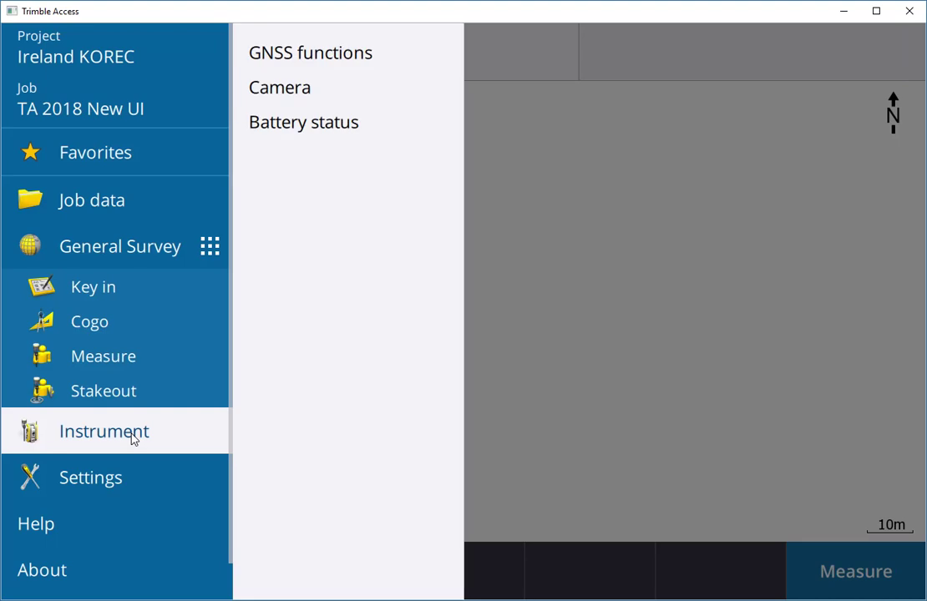
{"action": "left_click", "coordinate": [294, 58]}
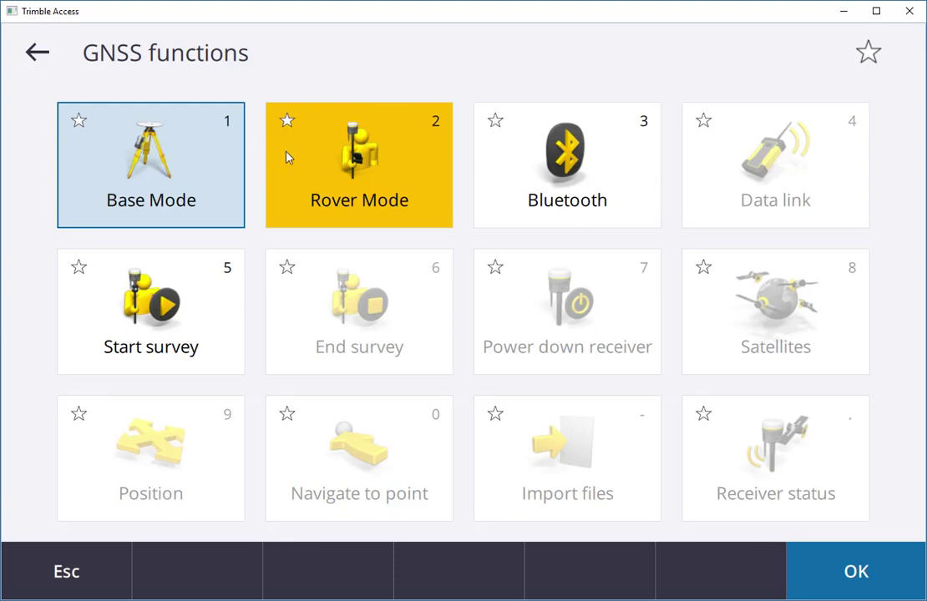
{"action": "left_click", "coordinate": [78, 268]}
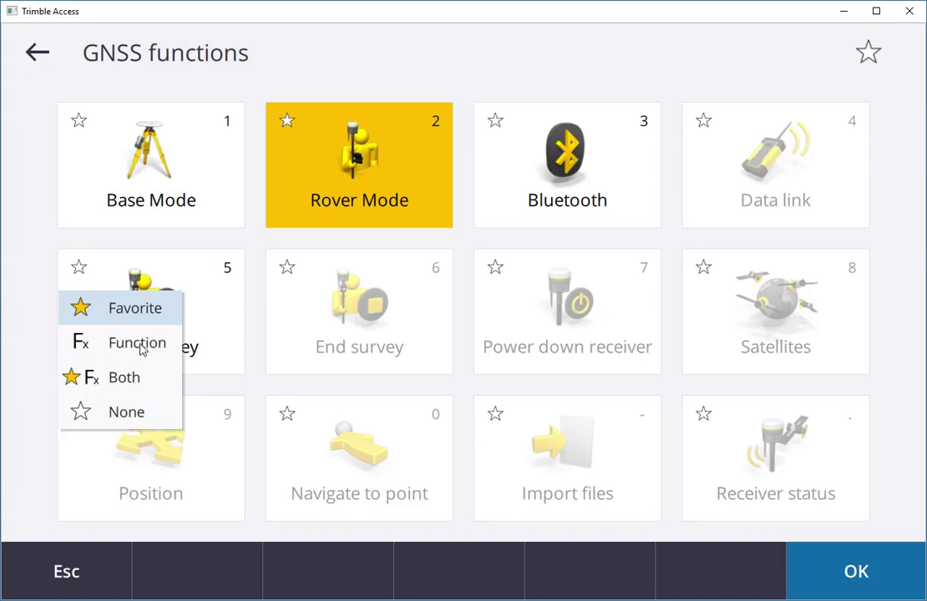
{"action": "left_click", "coordinate": [127, 309]}
{"action": "left_click", "coordinate": [38, 56]}
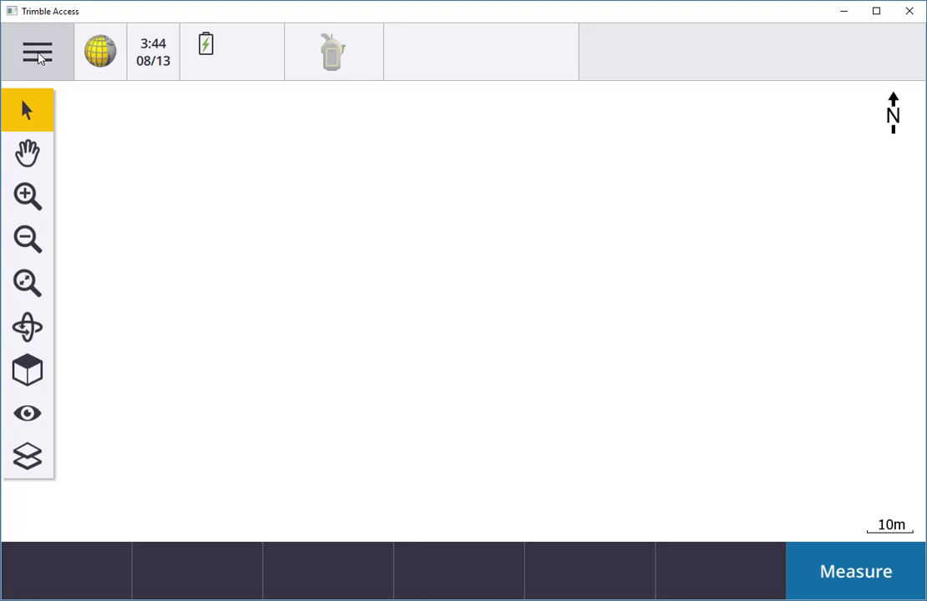
{"action": "left_click", "coordinate": [37, 55]}
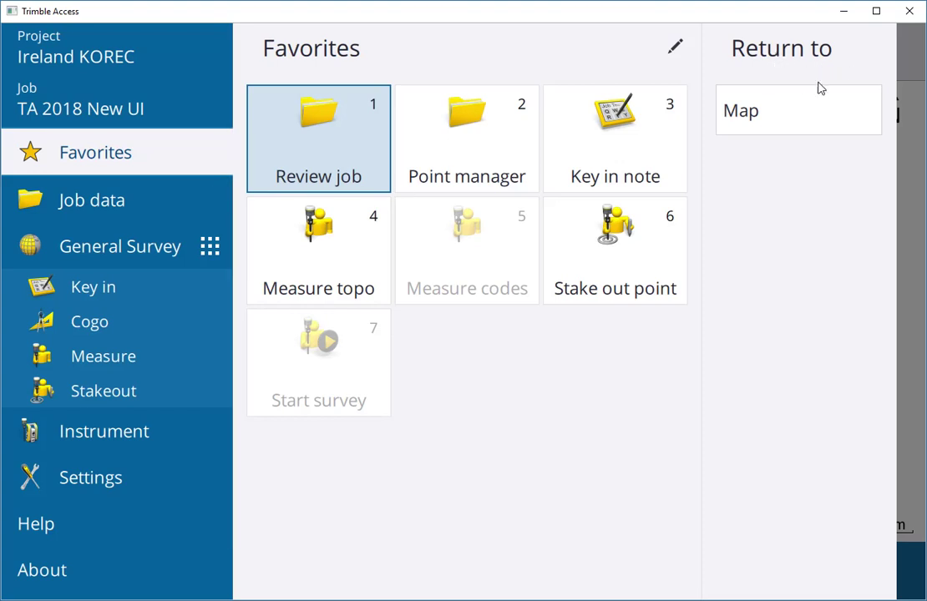
Step: Return to the map, then browse the Settings options in the navigation menu
{"action": "left_click", "coordinate": [811, 113]}
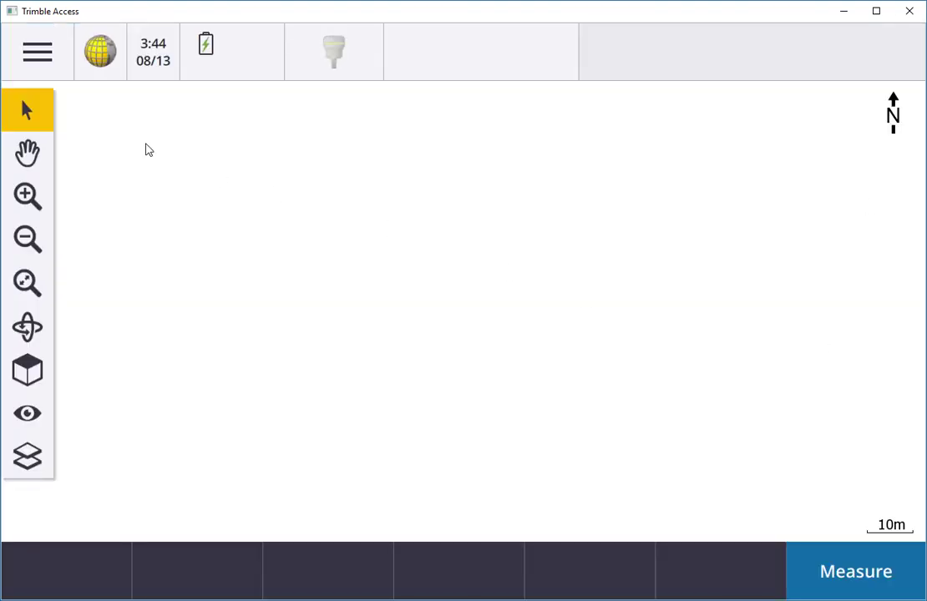
{"action": "left_click", "coordinate": [31, 66]}
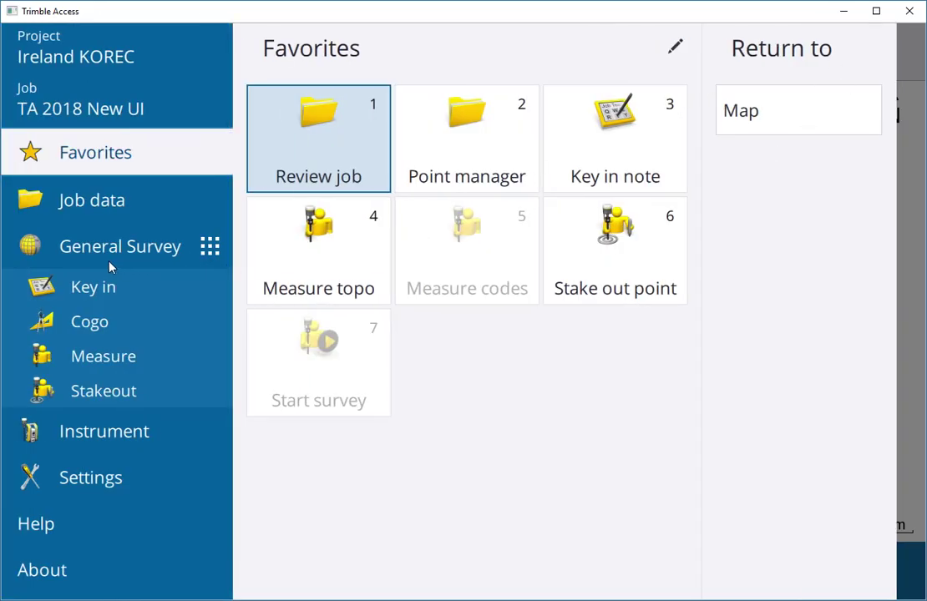
{"action": "left_click", "coordinate": [106, 481]}
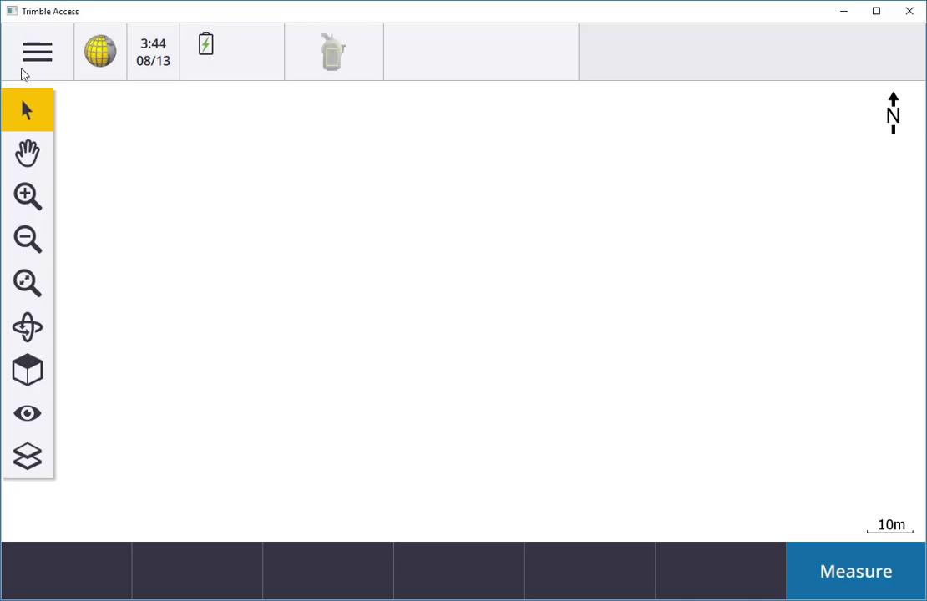
{"action": "left_click", "coordinate": [31, 59]}
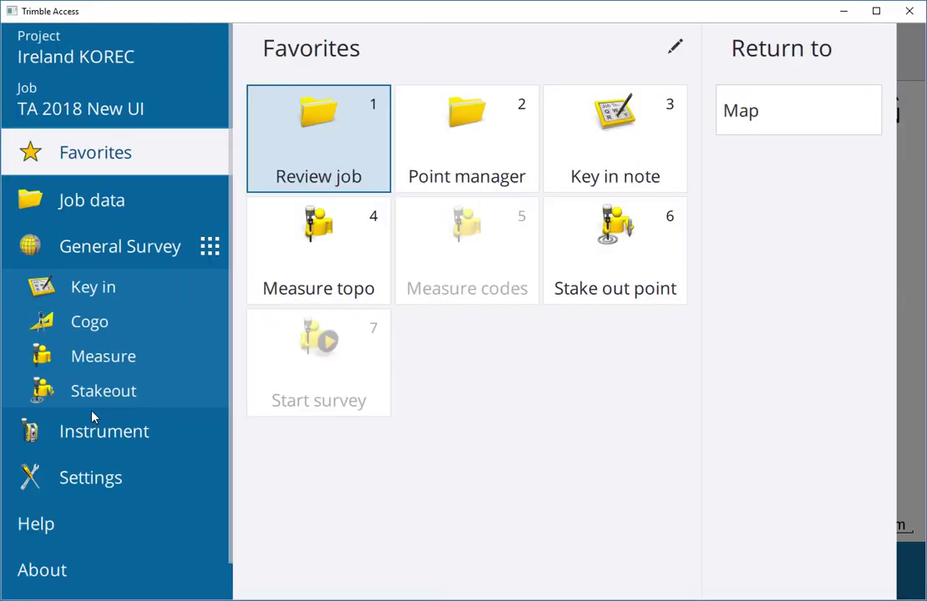
Step: Review the software version and licence details, close them, and view the map orientations
{"action": "scroll", "coordinate": [70, 526], "scroll_direction": "down", "scroll_amount": 2}
{"action": "left_click", "coordinate": [61, 531]}
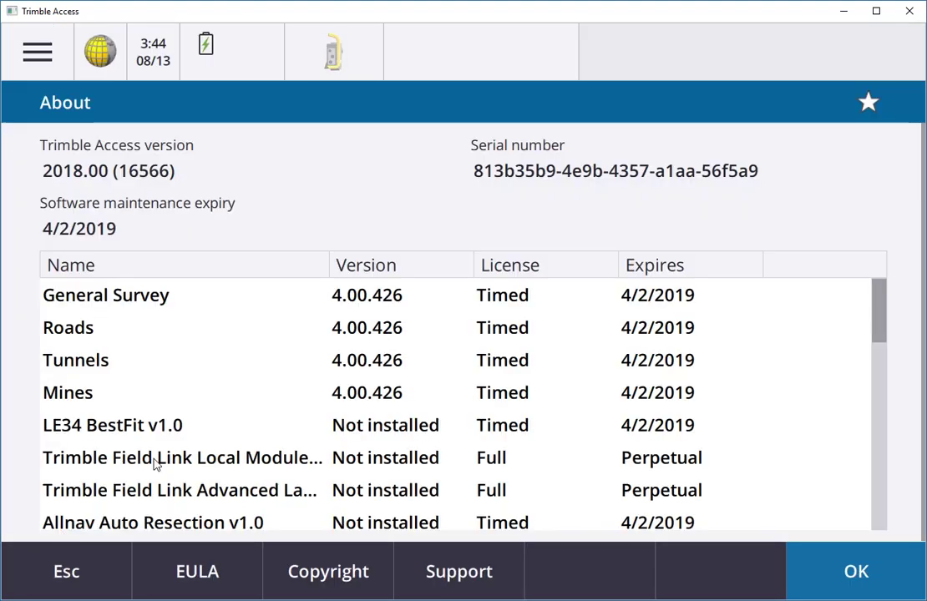
{"action": "scroll", "coordinate": [158, 416], "scroll_direction": "down", "scroll_amount": 5}
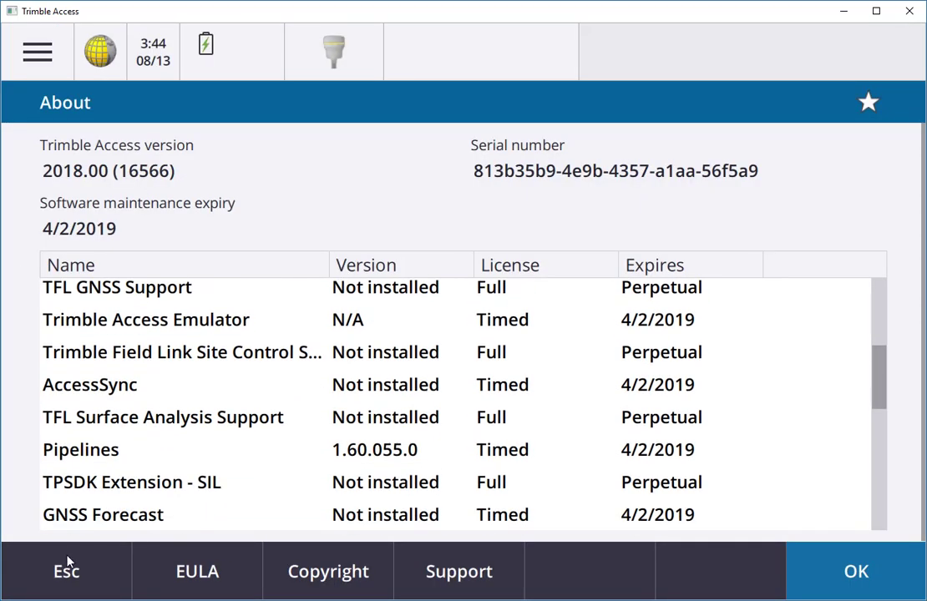
{"action": "left_click", "coordinate": [67, 568]}
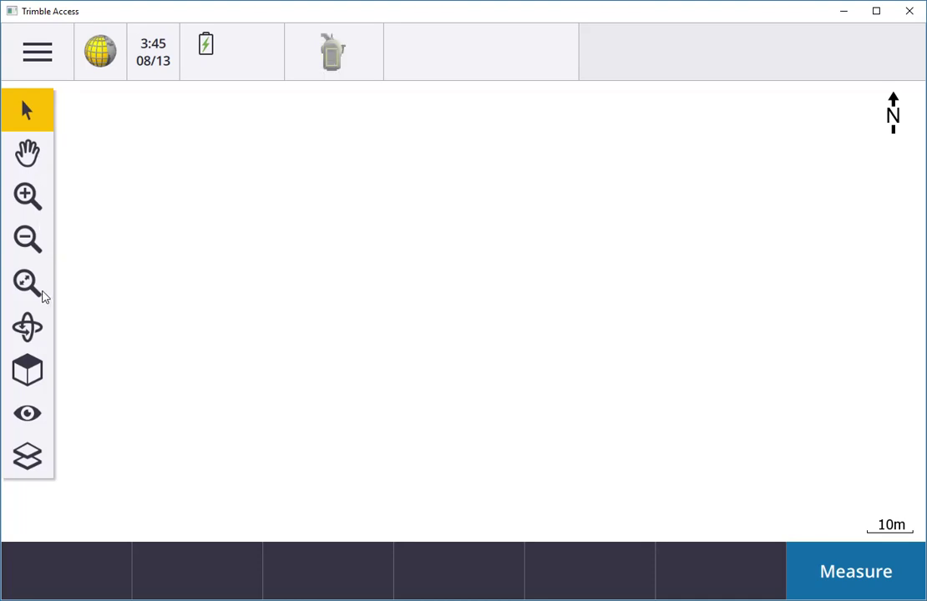
{"action": "left_click", "coordinate": [28, 371]}
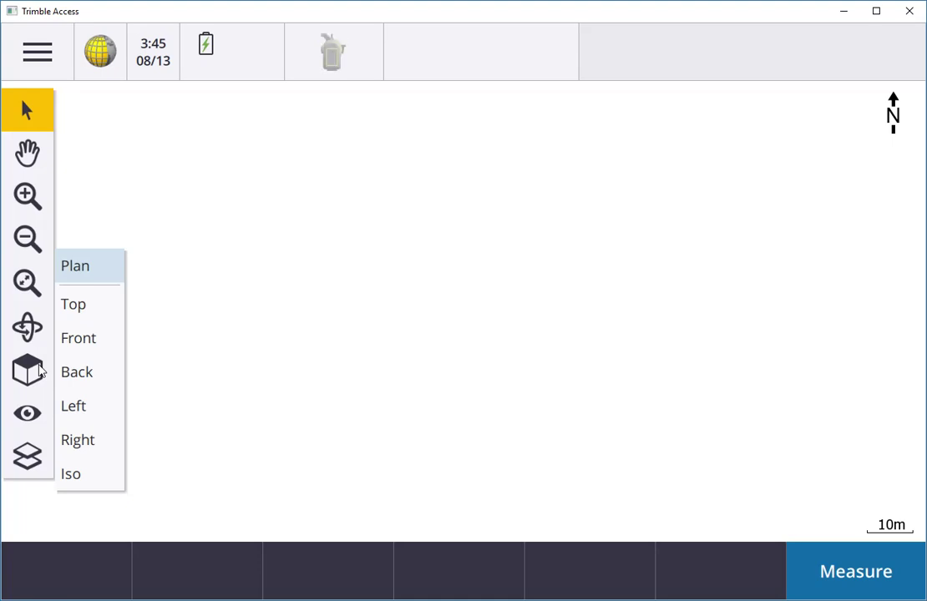
{"action": "left_click", "coordinate": [28, 415]}
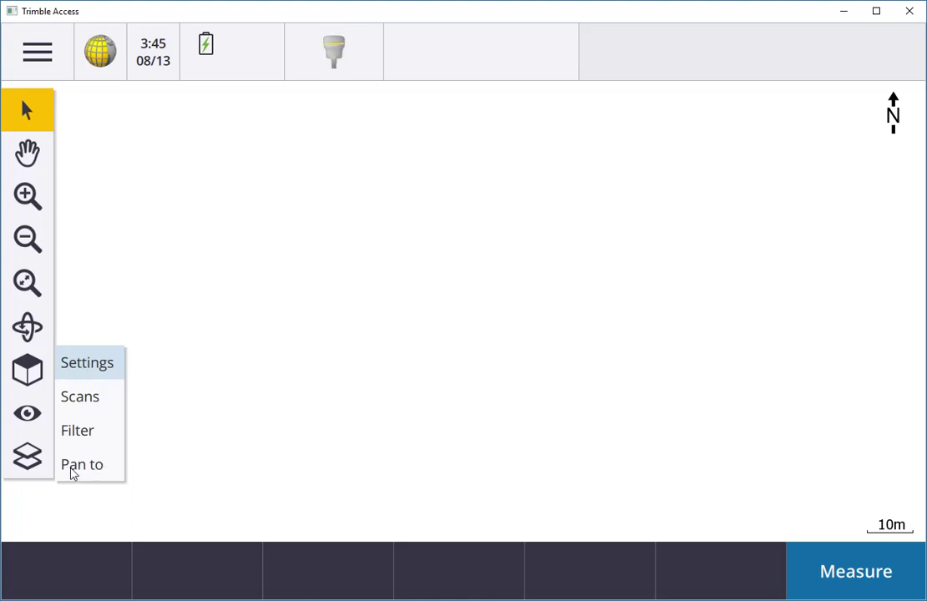
{"action": "left_click", "coordinate": [49, 468]}
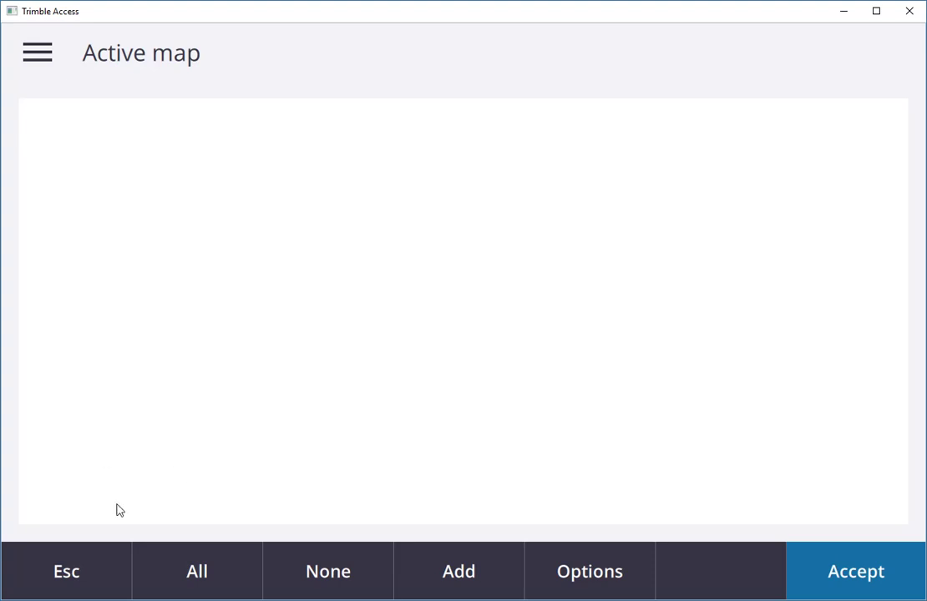
{"action": "left_click", "coordinate": [101, 553]}
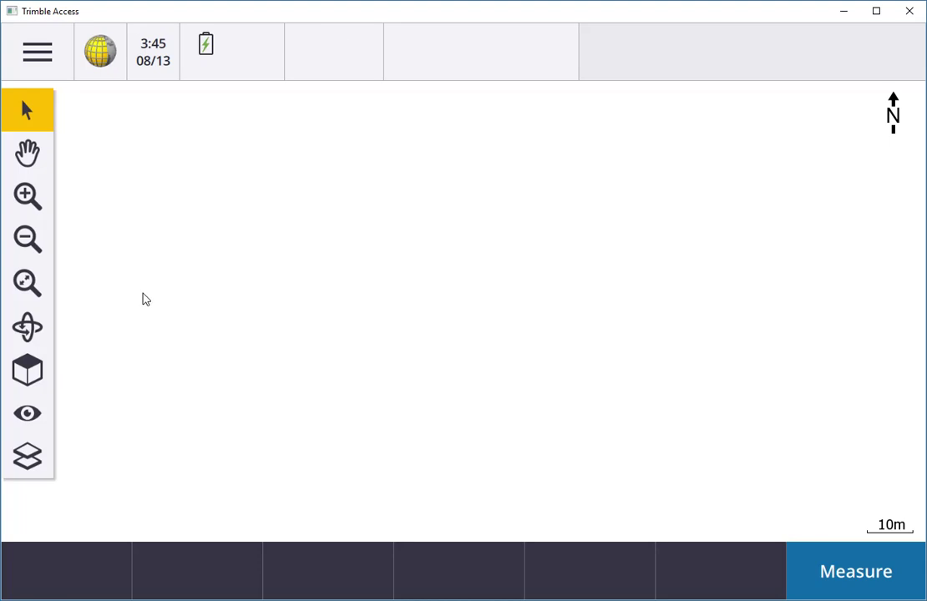
Step: Go to the Projects list and refresh it to sync with the cloud
{"action": "left_click", "coordinate": [42, 54]}
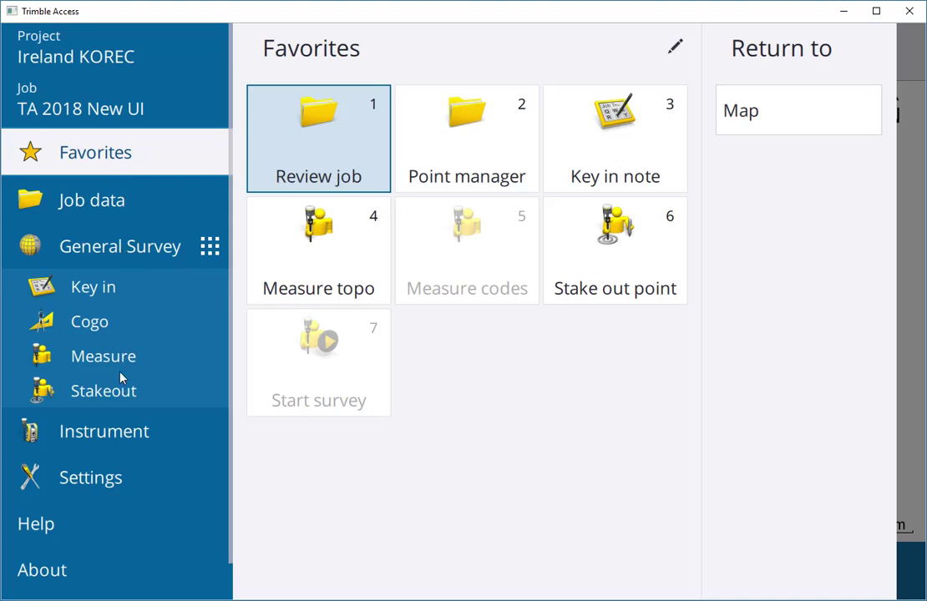
{"action": "left_click", "coordinate": [88, 85]}
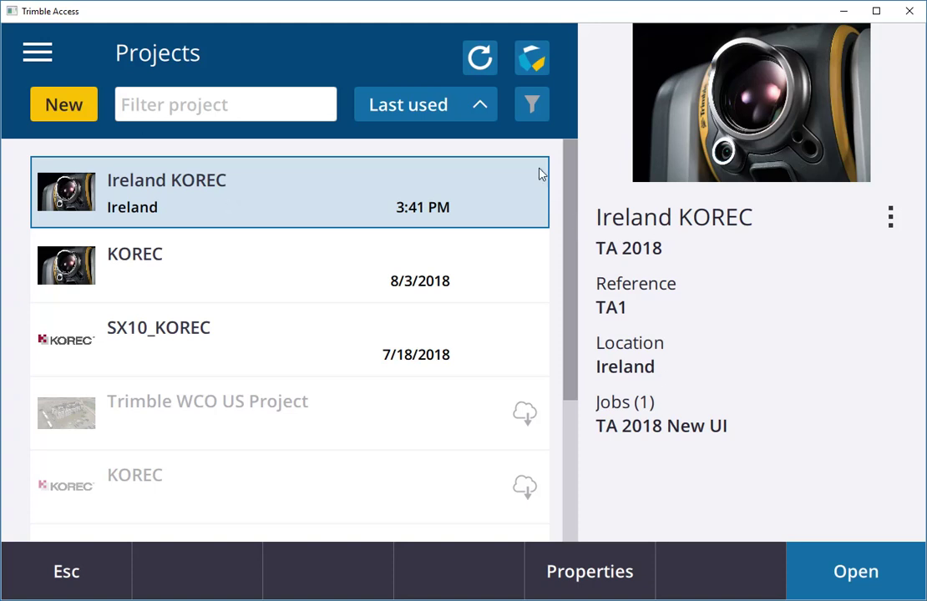
{"action": "left_click", "coordinate": [483, 62]}
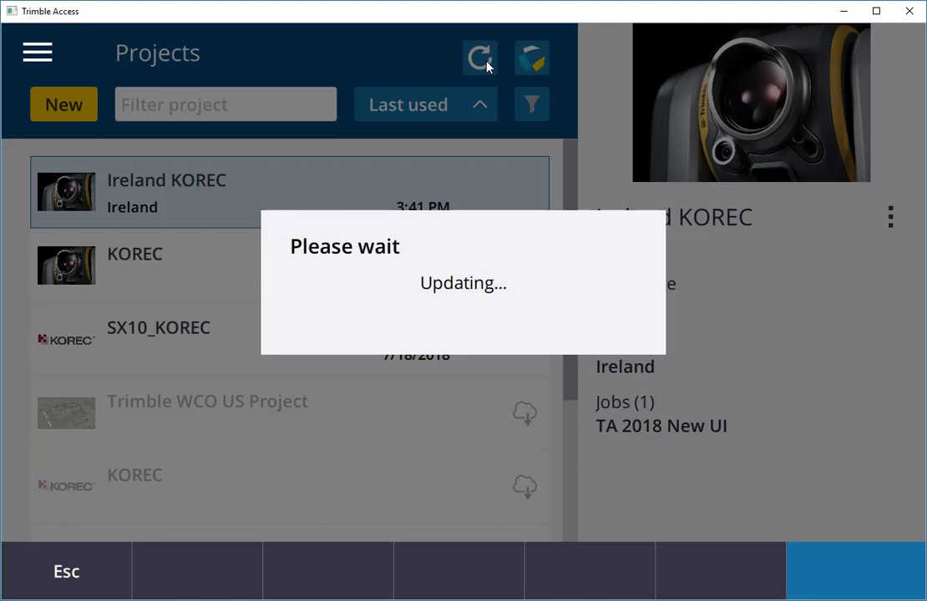